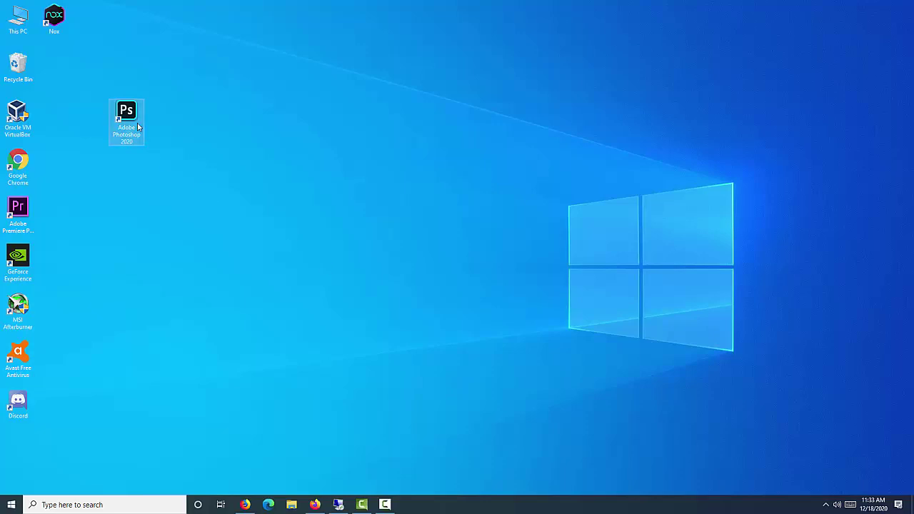
# Step: Launch Photoshop 2020 from its desktop shortcut, closing the program when it stops responding
pyautogui.press('Return')
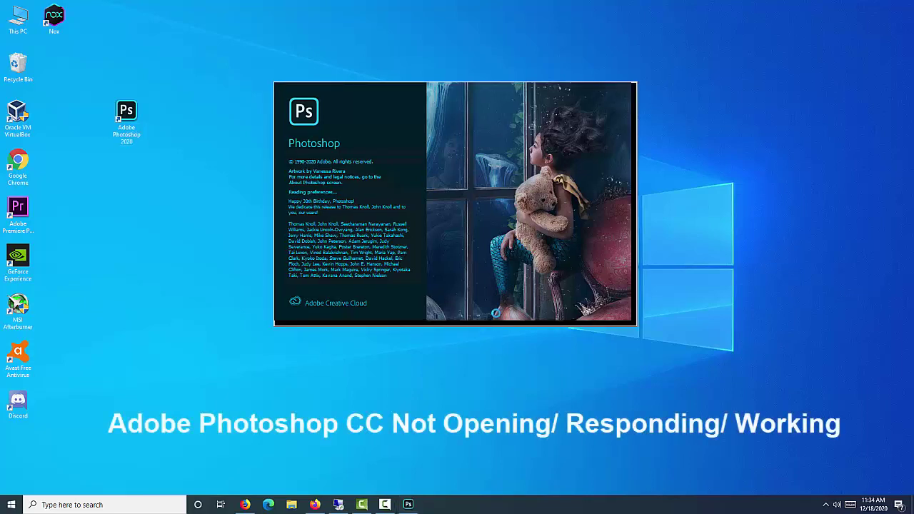
pyautogui.click(496, 312)
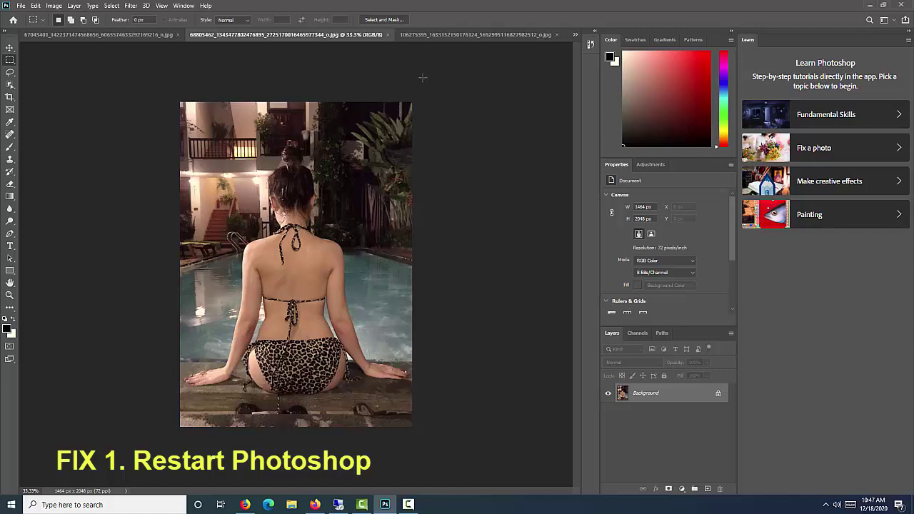
# Step: View the third photo, then Genshin-Impact.png, the android-phone icon and avast.png
pyautogui.click(424, 34)
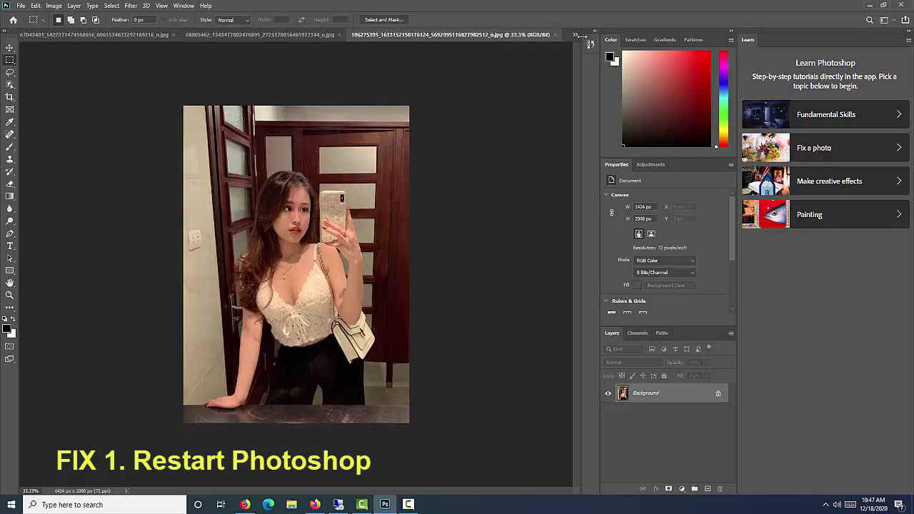
pyautogui.click(575, 37)
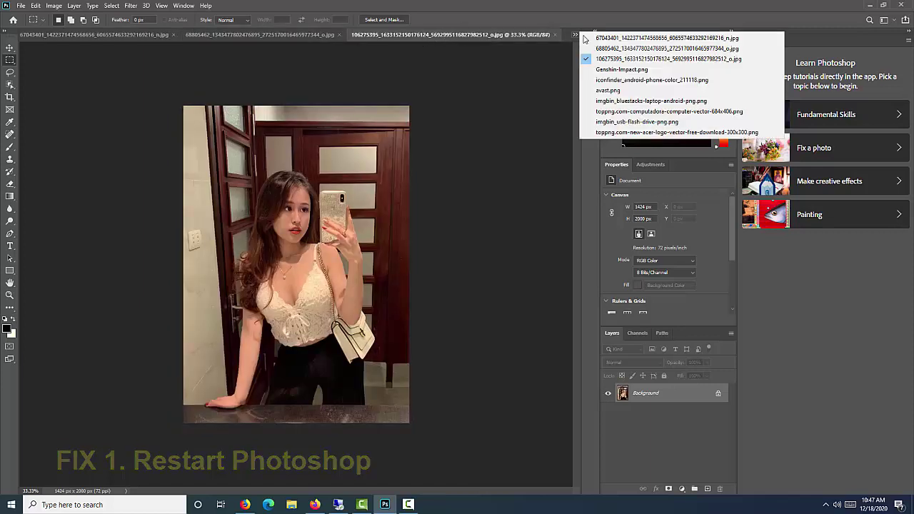
pyautogui.click(628, 65)
pyautogui.click(575, 37)
pyautogui.press('Down')
pyautogui.press('Return')
pyautogui.click(576, 37)
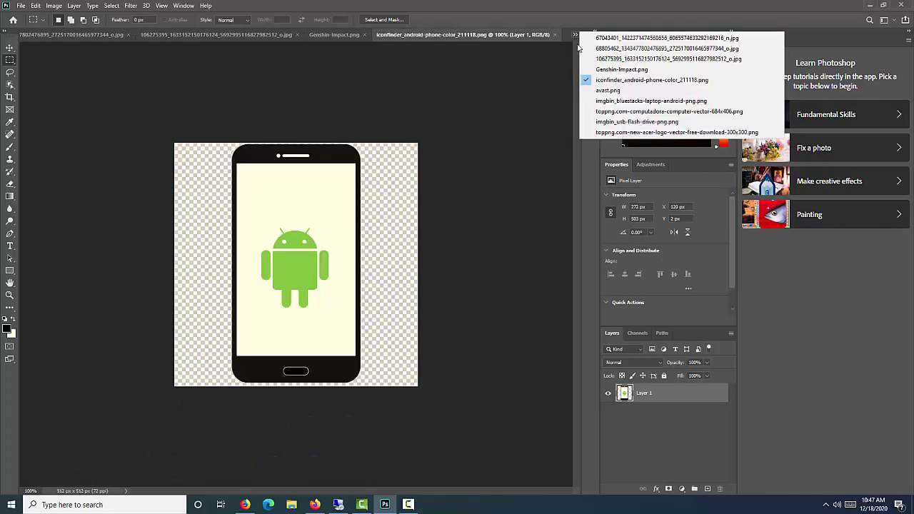
pyautogui.press('Down')
pyautogui.press('Return')
# Step: View the bluestacks, computer and USB flash drive images, return to the selfie, then quit Photoshop
pyautogui.click(575, 37)
pyautogui.press('Down')
pyautogui.press('Return')
pyautogui.click(575, 37)
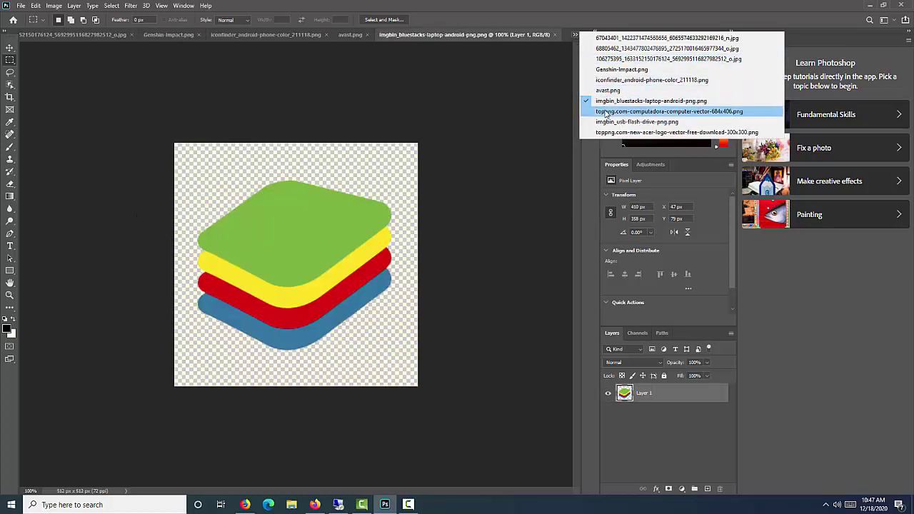
pyautogui.click(604, 111)
pyautogui.click(576, 37)
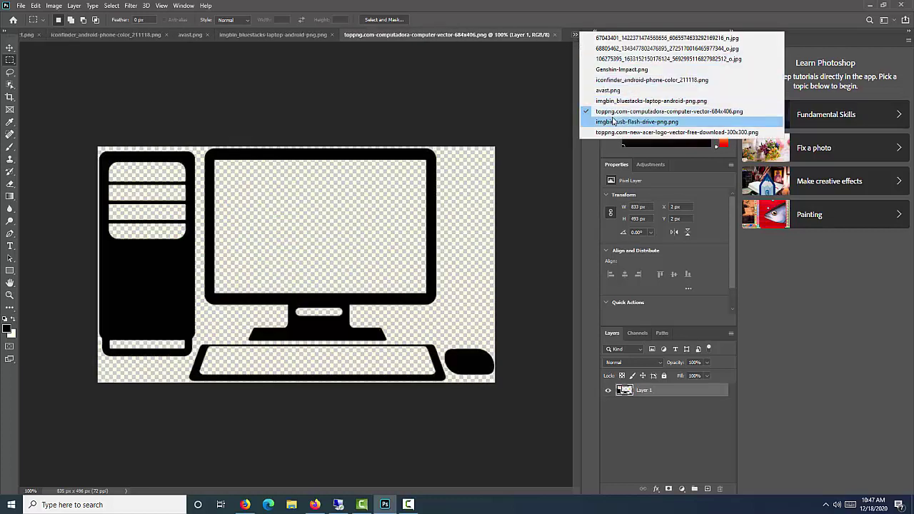
pyautogui.click(611, 119)
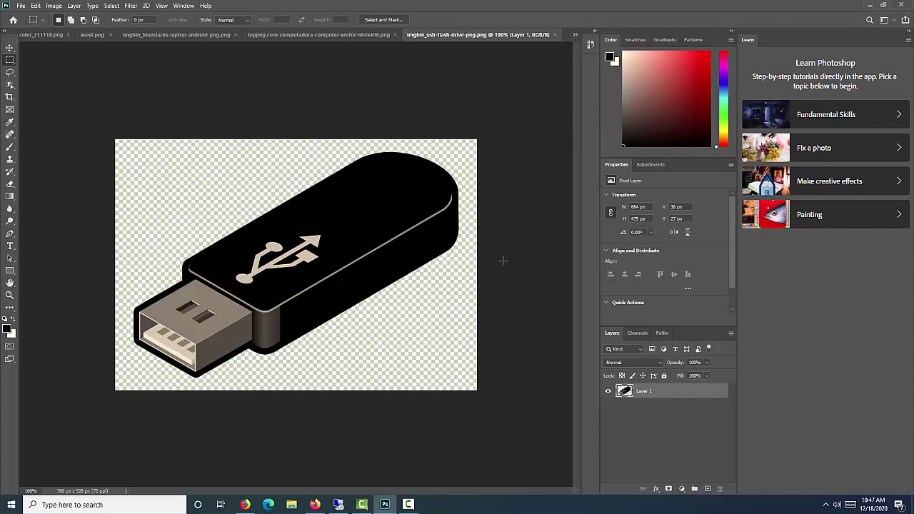
pyautogui.click(575, 34)
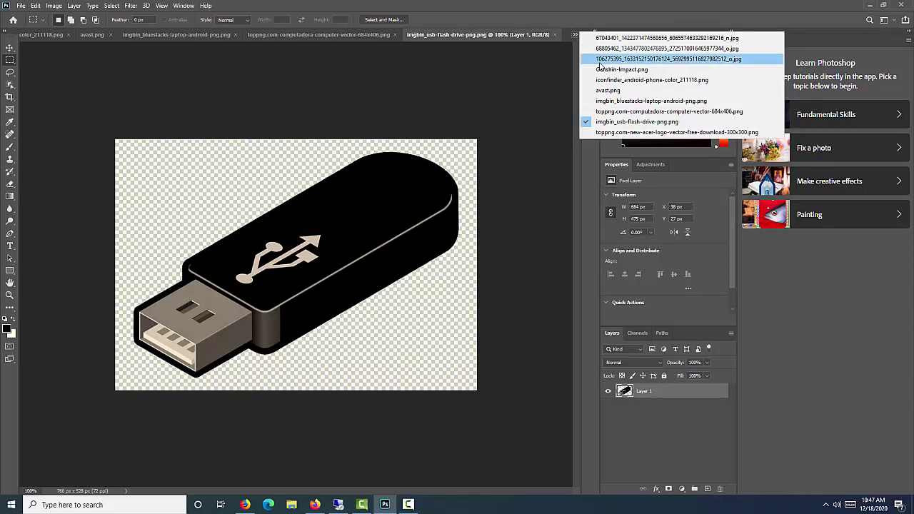
pyautogui.click(601, 59)
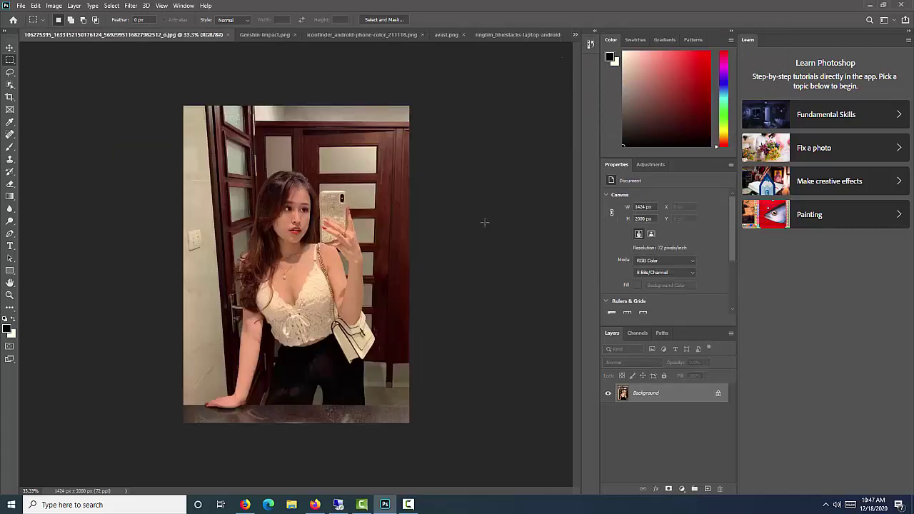
pyautogui.click(902, 6)
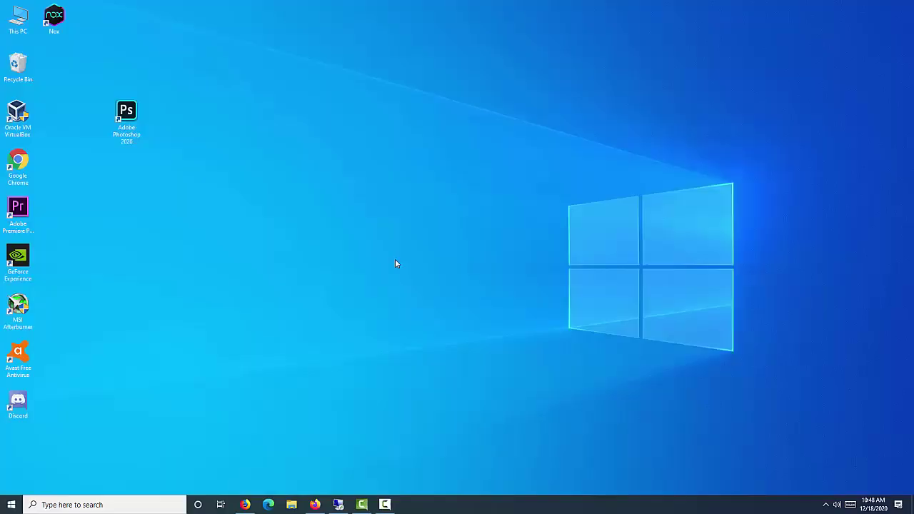
# Step: Start Photoshop 2020 again, then restart Windows from the Start menu's power options
pyautogui.doubleClick(138, 125)
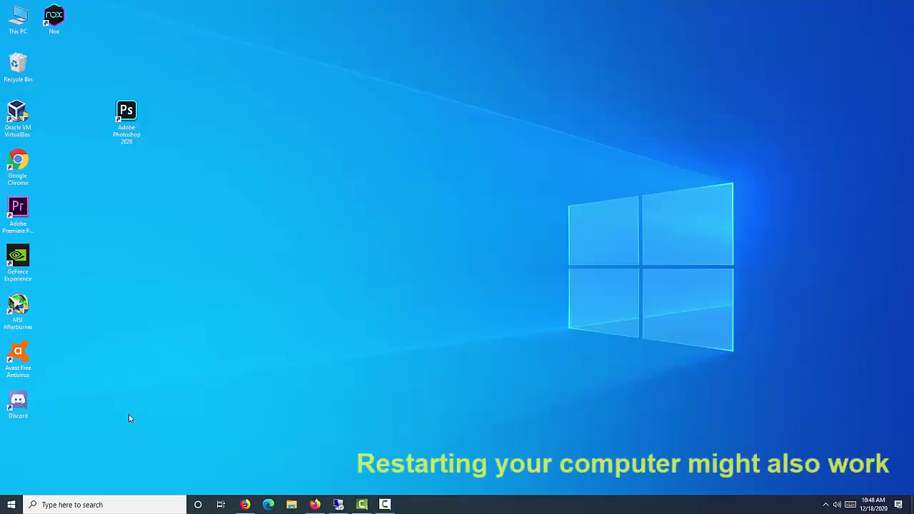
pyautogui.click(11, 504)
pyautogui.click(11, 483)
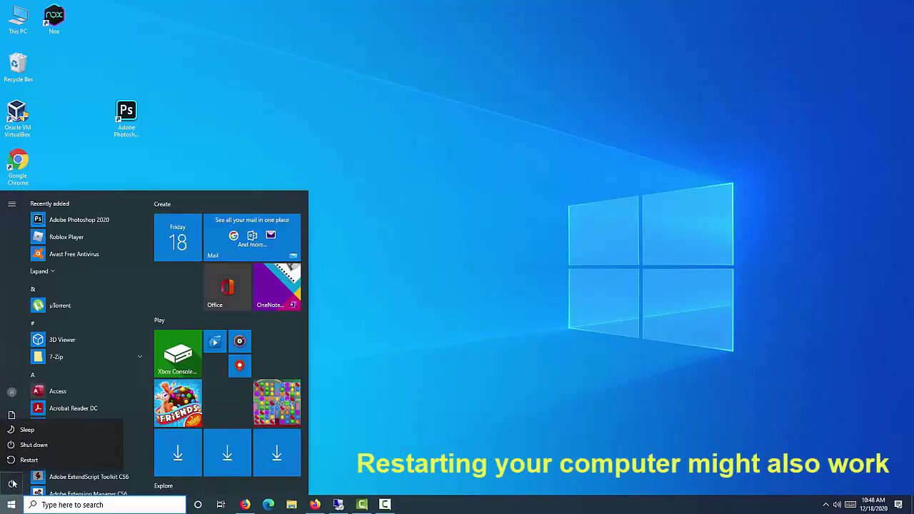
pyautogui.click(55, 461)
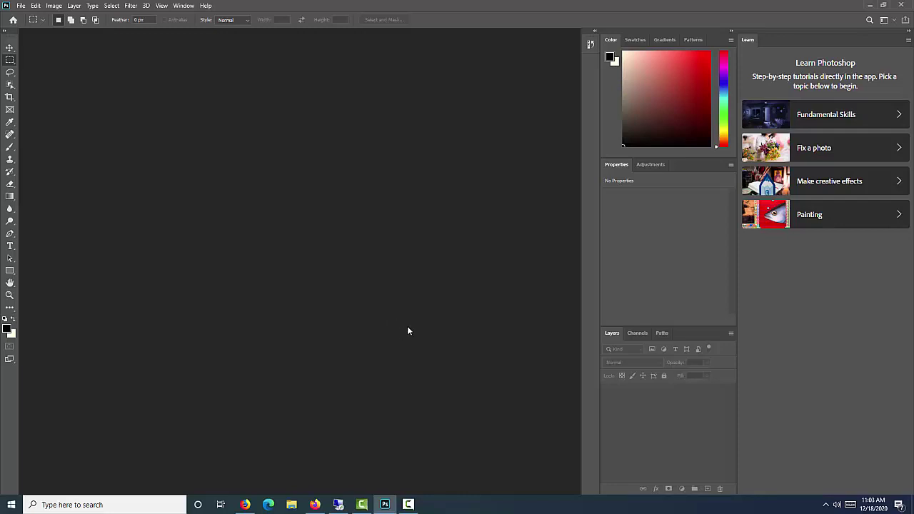
# Step: Look for an update option under Help, then search Windows for 'creative cloud'
pyautogui.click(205, 6)
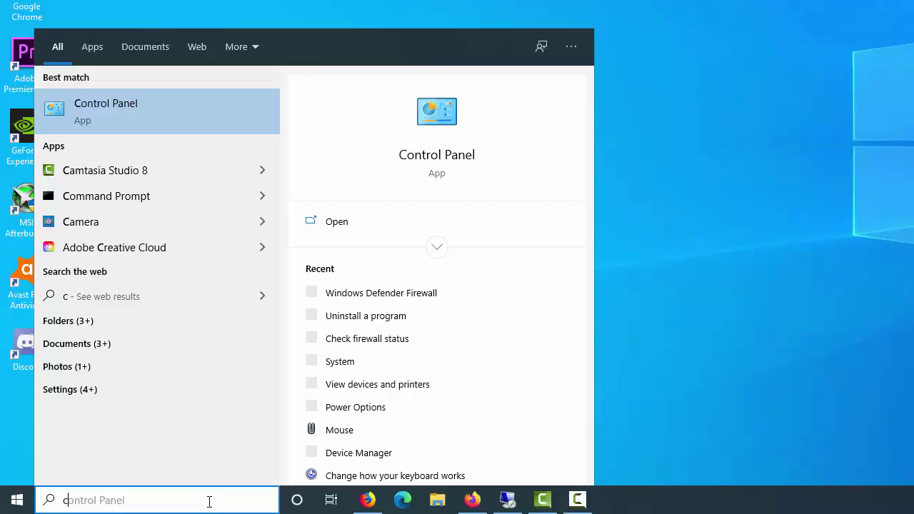
pyautogui.write('rt')
pyautogui.press('BackSpace')
pyautogui.write('eative cloud')
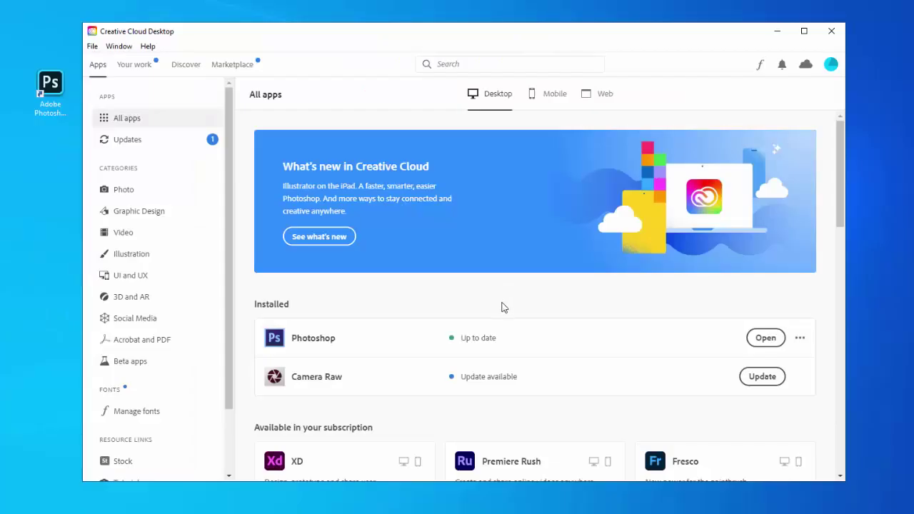
# Step: Update all apps in Creative Cloud, including Camera Raw 13.1, and confirm the auto-update settings
pyautogui.click(143, 145)
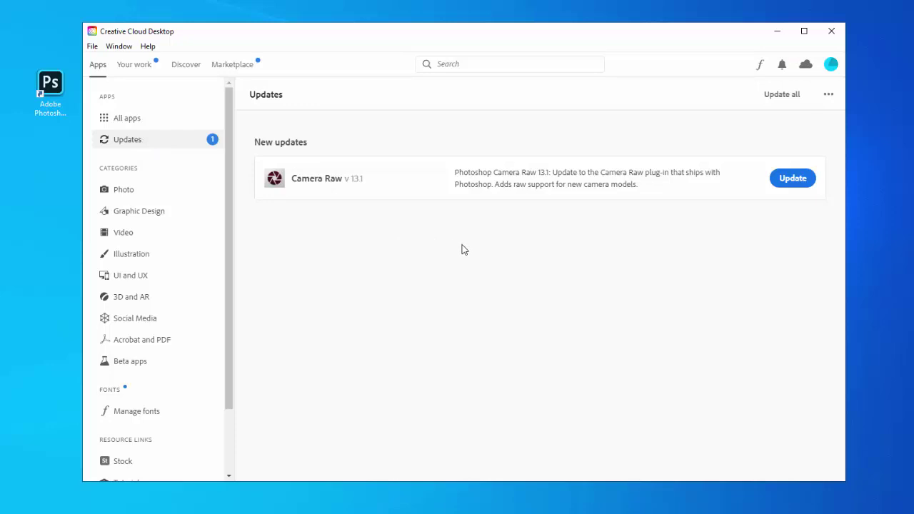
pyautogui.click(794, 98)
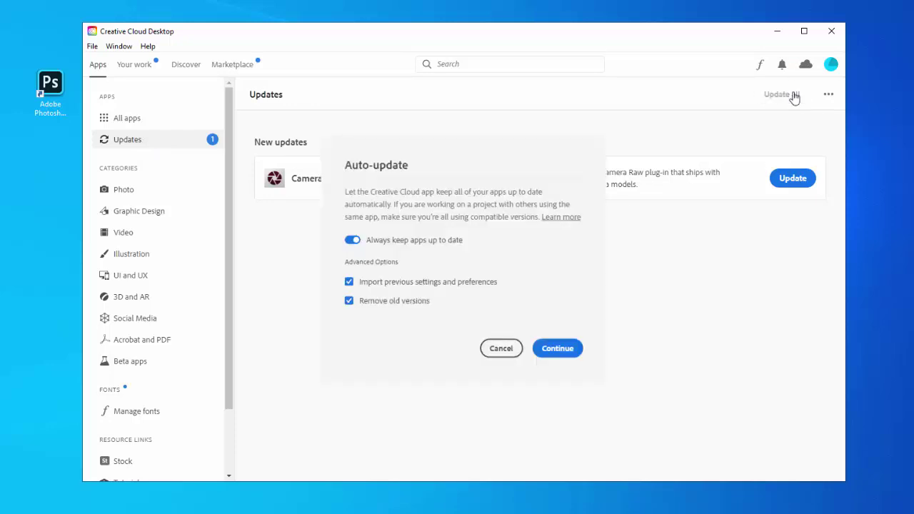
pyautogui.click(561, 356)
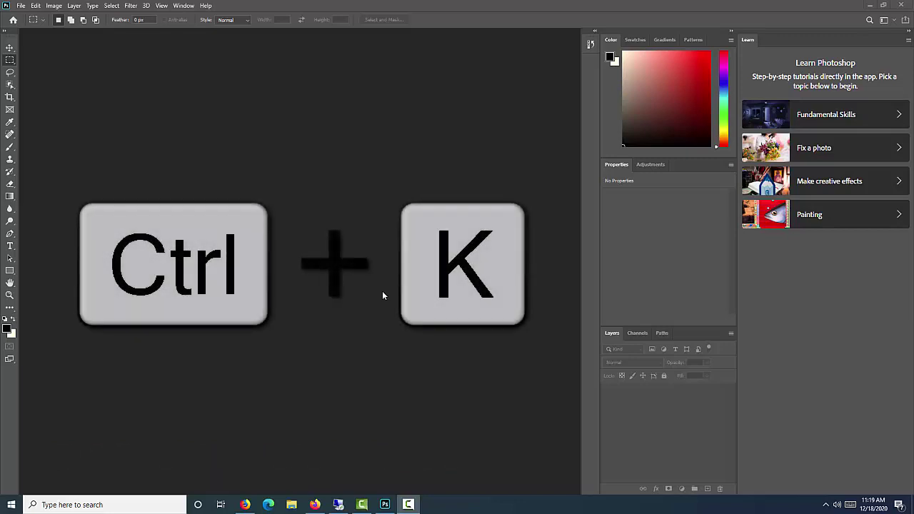
# Step: Turn on Reset Preferences On Quit in the Ctrl+K Preferences, confirming and closing with OK
pyautogui.click(354, 270)
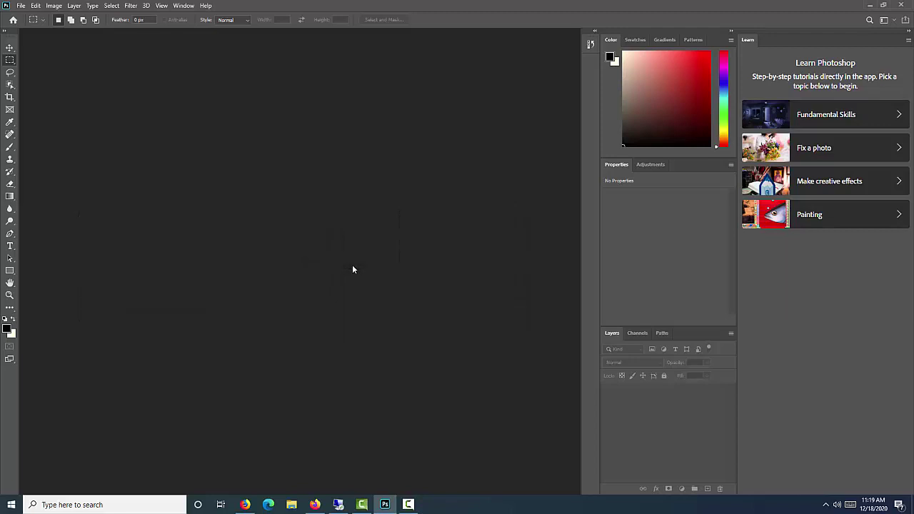
pyautogui.hotkey('ctrl', 'k')
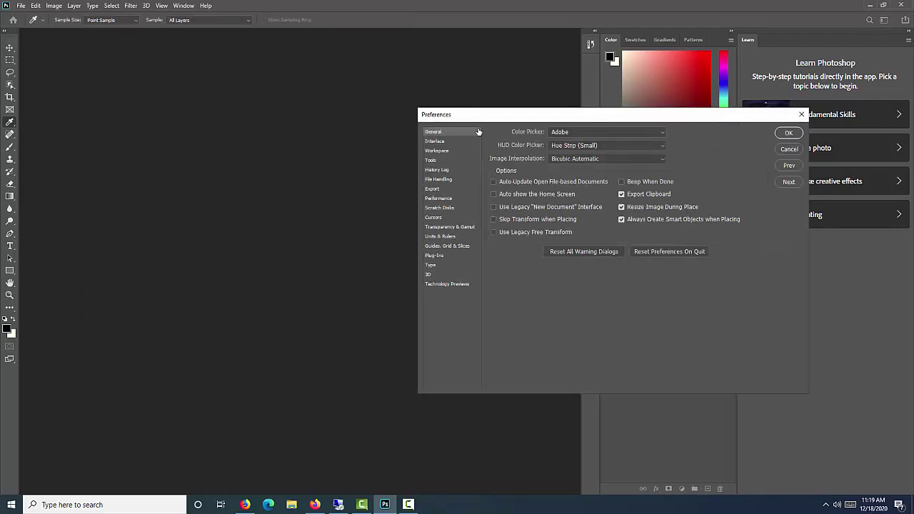
pyautogui.moveTo(479, 116); pyautogui.dragTo(178, 104)
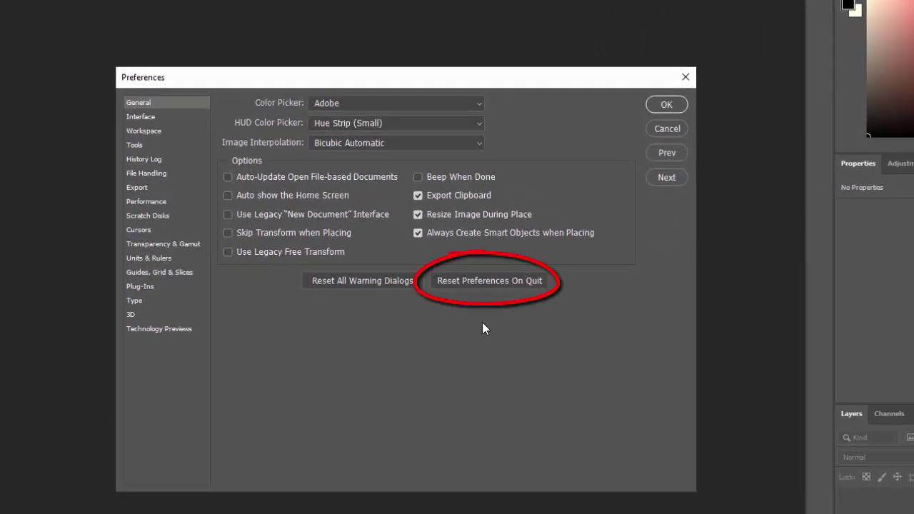
pyautogui.click(515, 282)
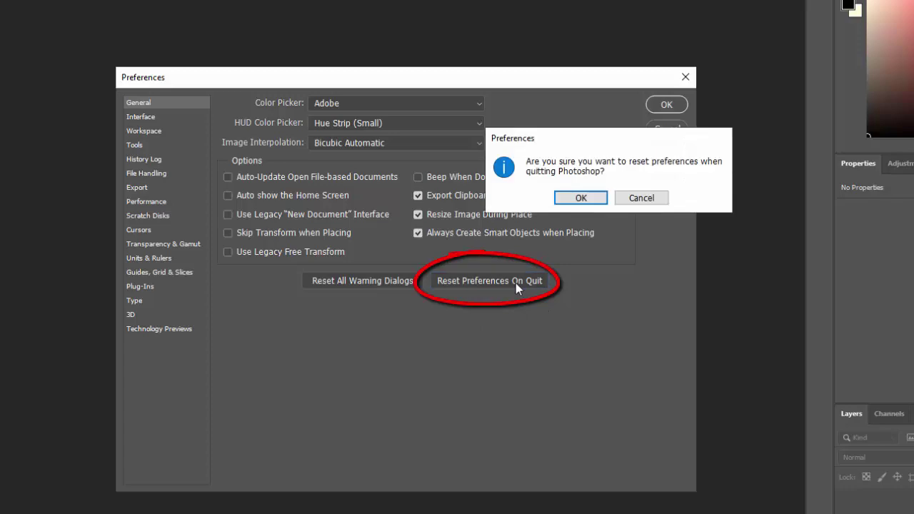
pyautogui.click(587, 203)
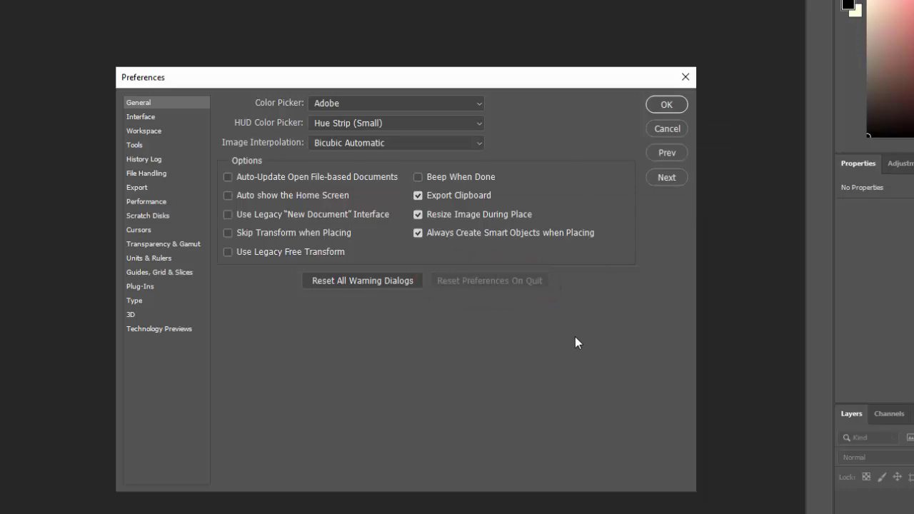
pyautogui.click(672, 107)
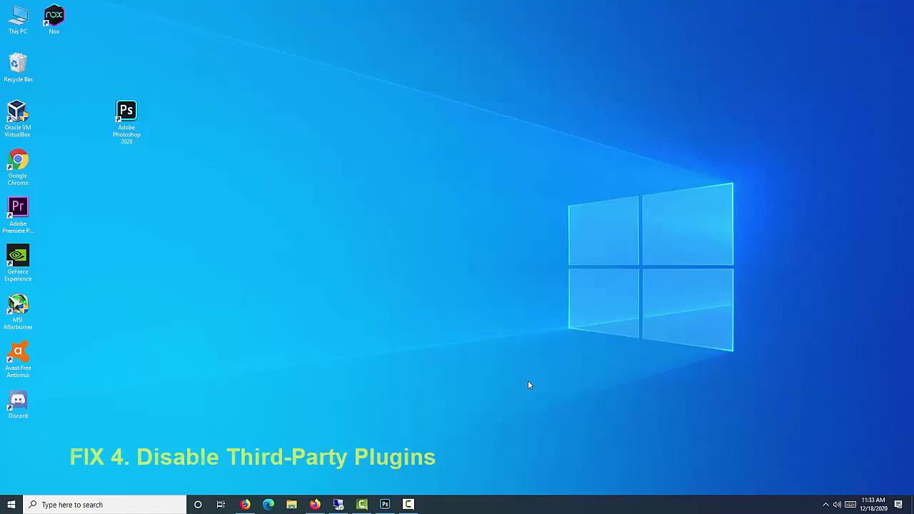
# Step: Open Photoshop from the shortcut's context menu holding Shift, and skip optional and third-party plug-ins
pyautogui.click(128, 117)
pyautogui.rightClick(136, 118)
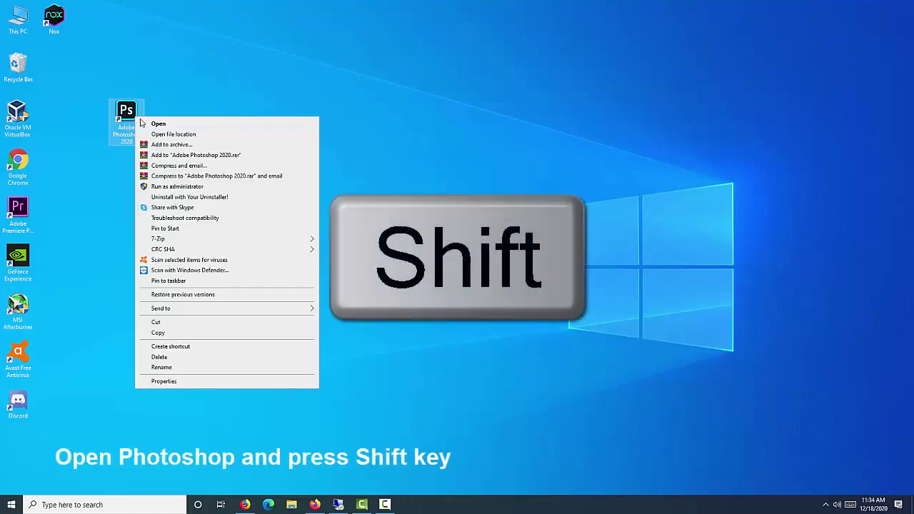
pyautogui.click(190, 128)
pyautogui.press('shift')
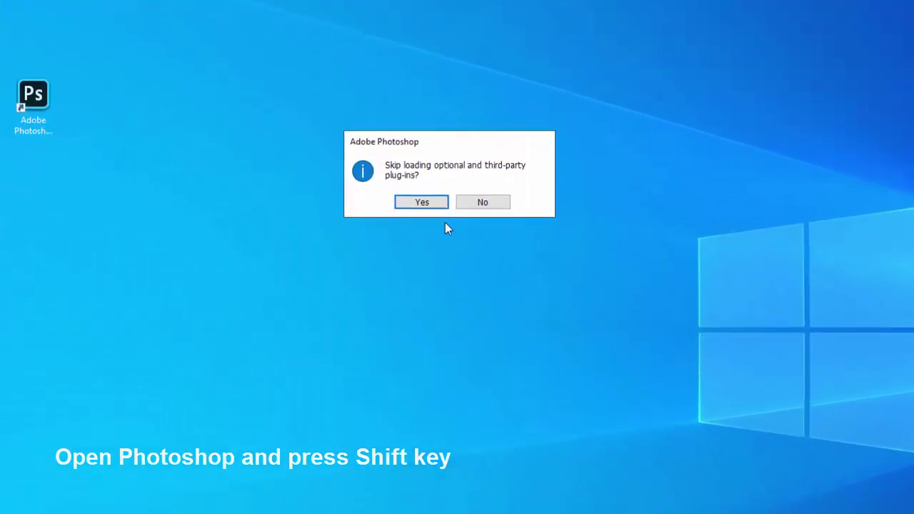
pyautogui.click(424, 204)
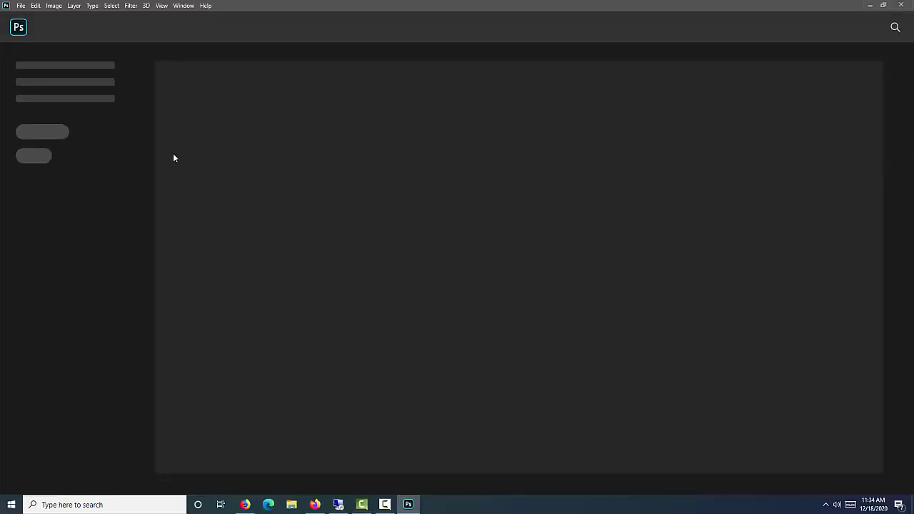
# Step: Start a new document from the File menu, then open Edit > Preferences > Performance
pyautogui.click(21, 5)
pyautogui.click(25, 15)
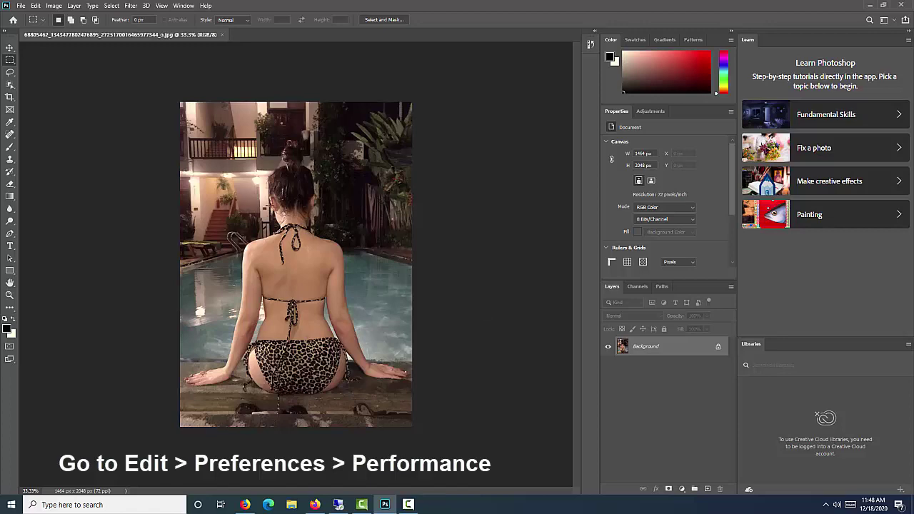
pyautogui.click(34, 6)
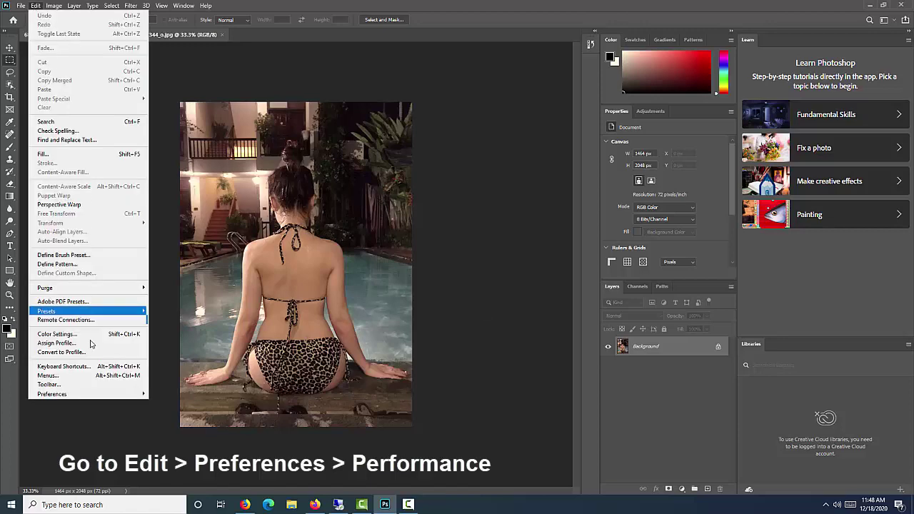
pyautogui.moveTo(72, 394)
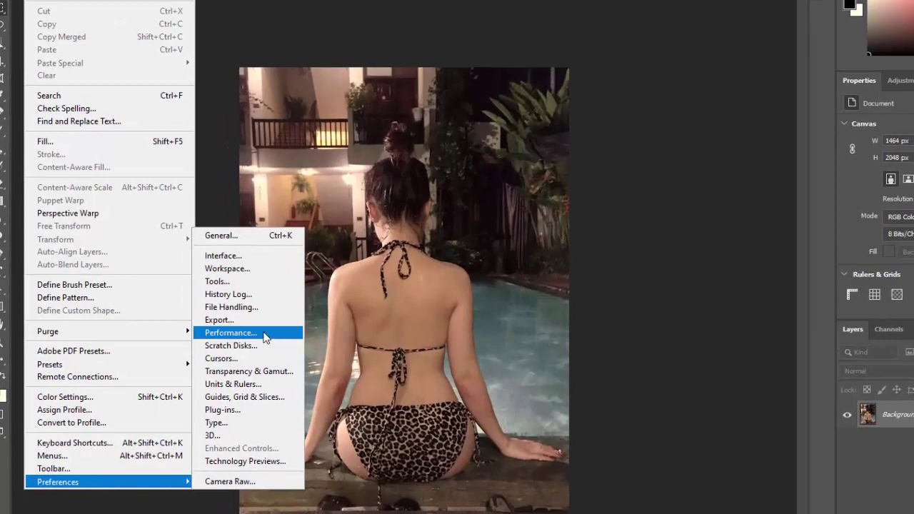
pyautogui.click(264, 337)
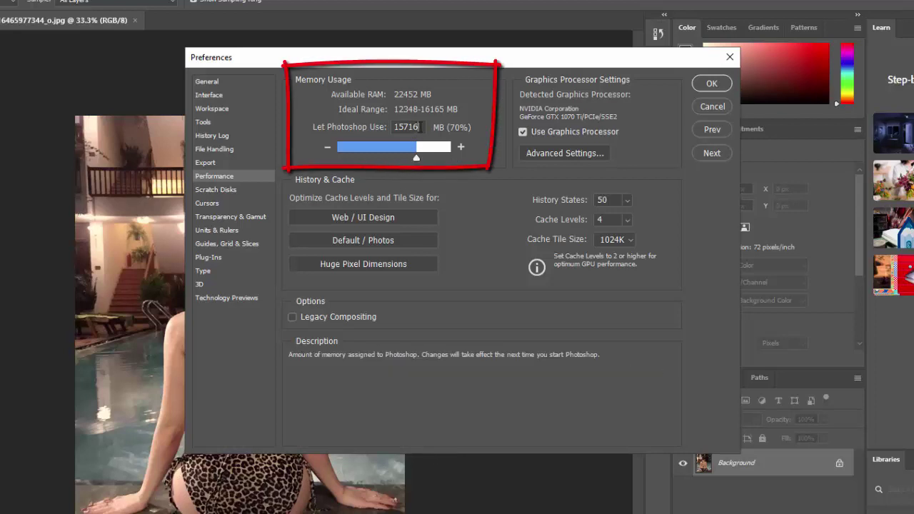
# Step: Change Let Photoshop Use from 15716 to 22452 MB, keeping Use Graphics Processor checked
pyautogui.moveTo(420, 127); pyautogui.dragTo(382, 127)
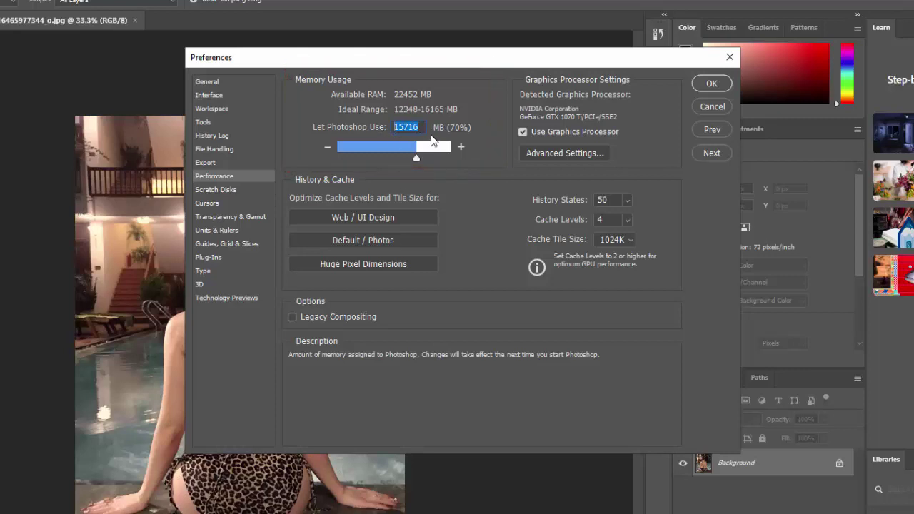
pyautogui.write('22452')
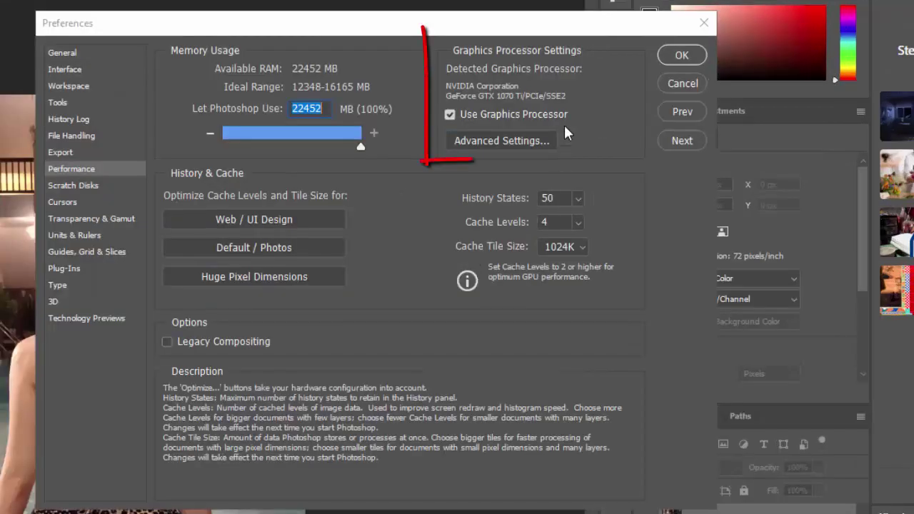
pyautogui.click(611, 132)
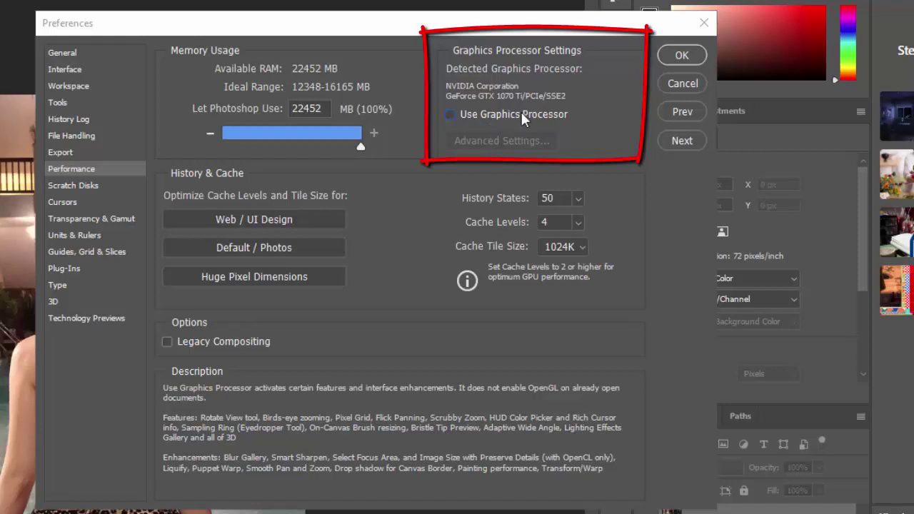
pyautogui.click(450, 115)
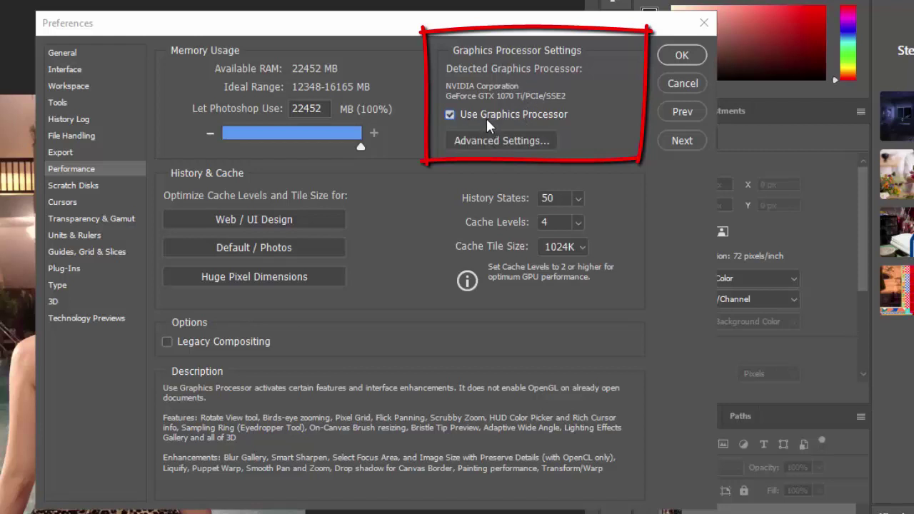
pyautogui.click(536, 142)
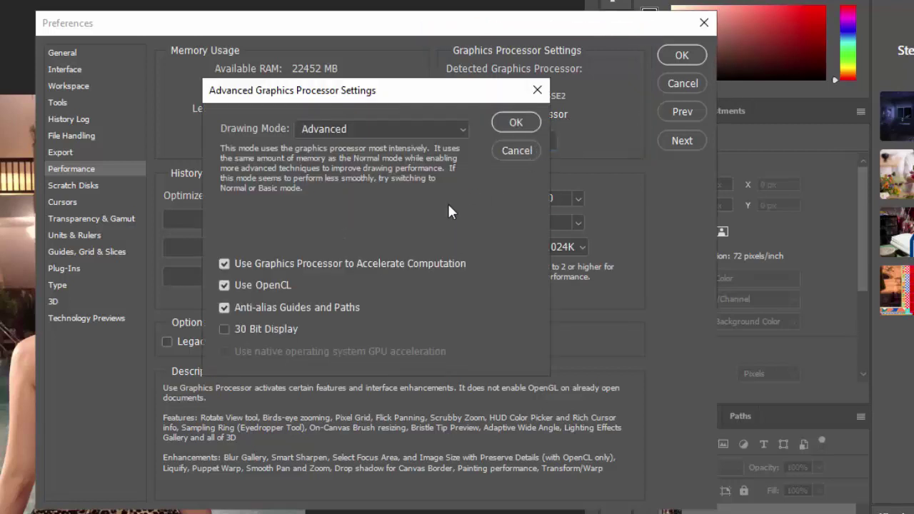
pyautogui.click(448, 130)
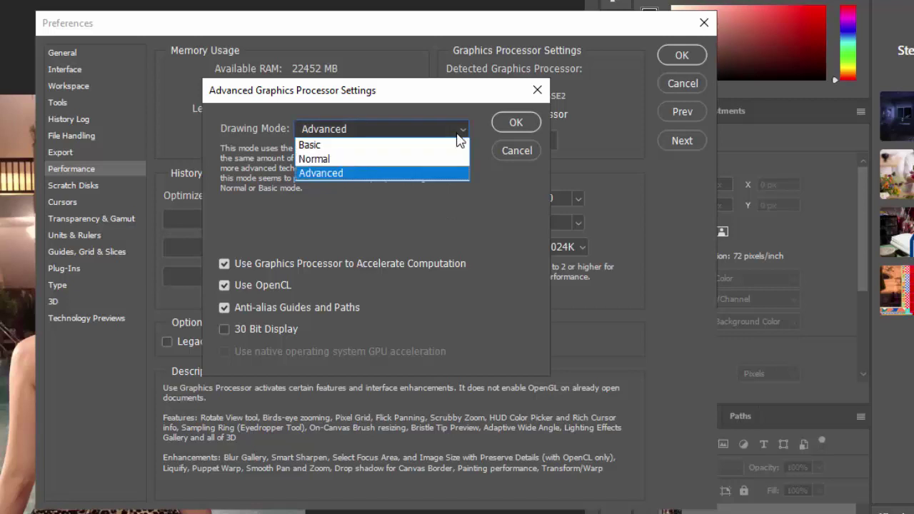
pyautogui.click(445, 187)
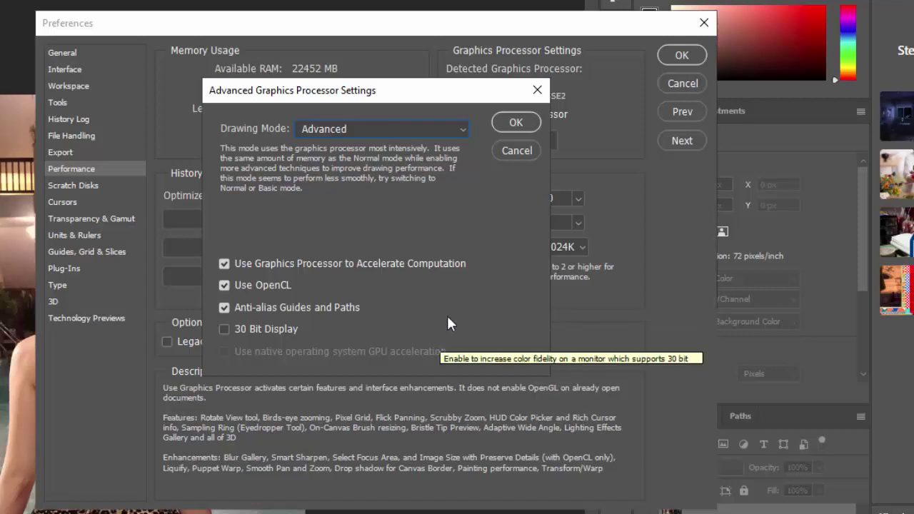
pyautogui.click(515, 124)
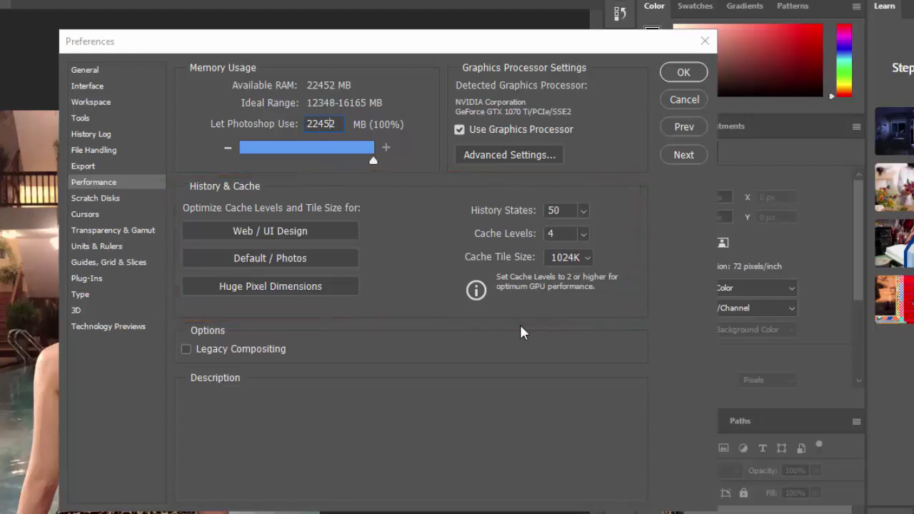
# Step: Confirm the Preferences dialog with OK to apply the 22452 MB memory allowance
pyautogui.click(683, 74)
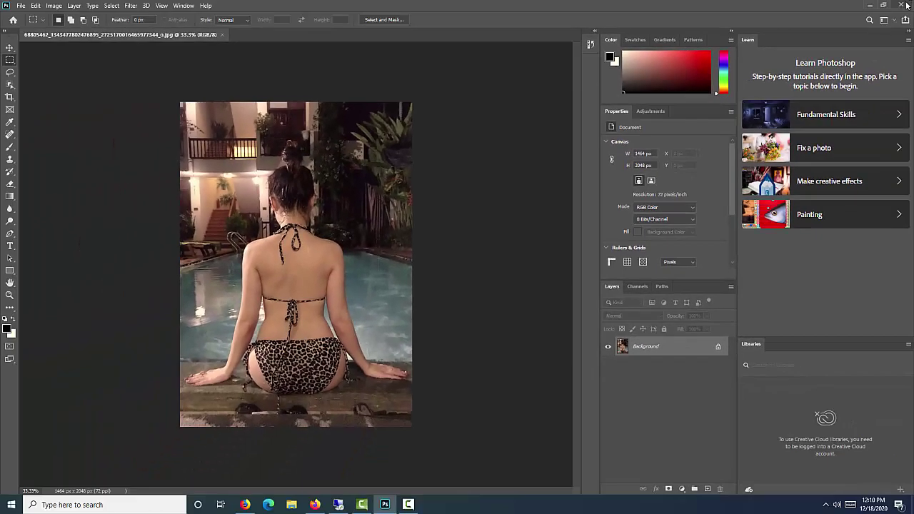